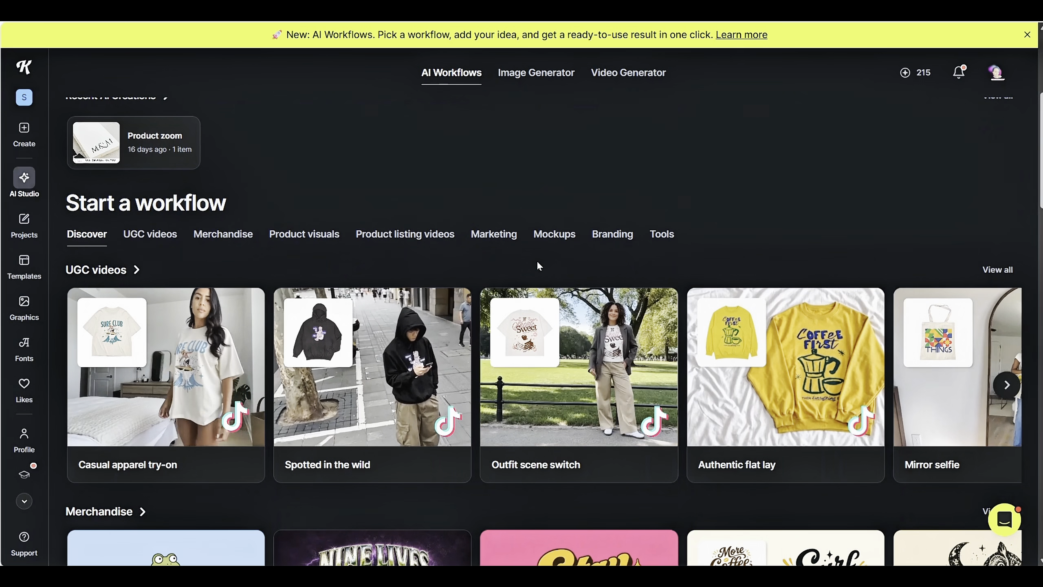
Generate one image from the chibi-style back-to-school notebook cover prompt with the Nano Banana Pro model
scroll(538, 263, "down", 3)
scroll(541, 270, "down", 13)
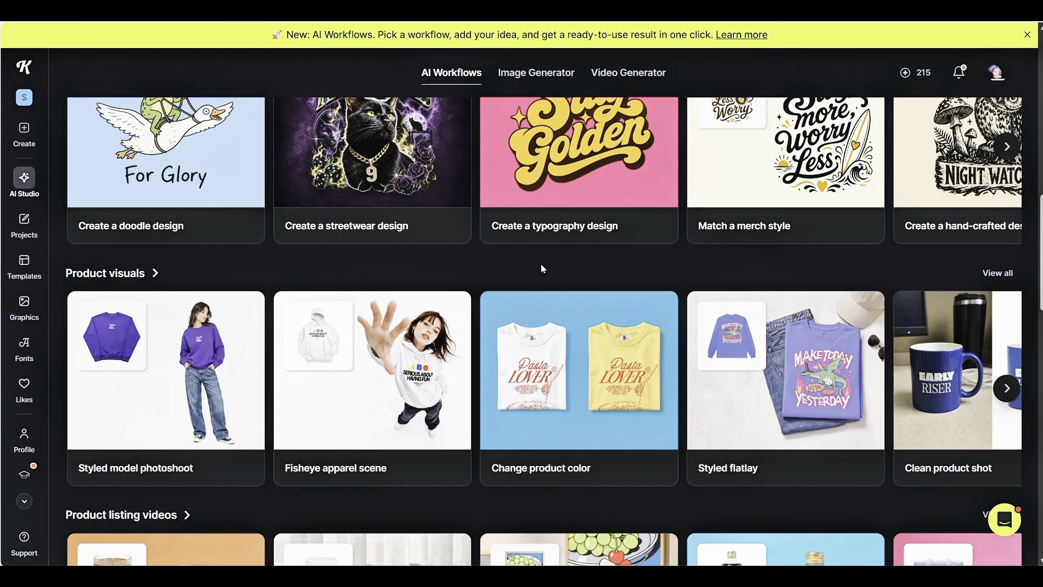
scroll(540, 267, "down", 5)
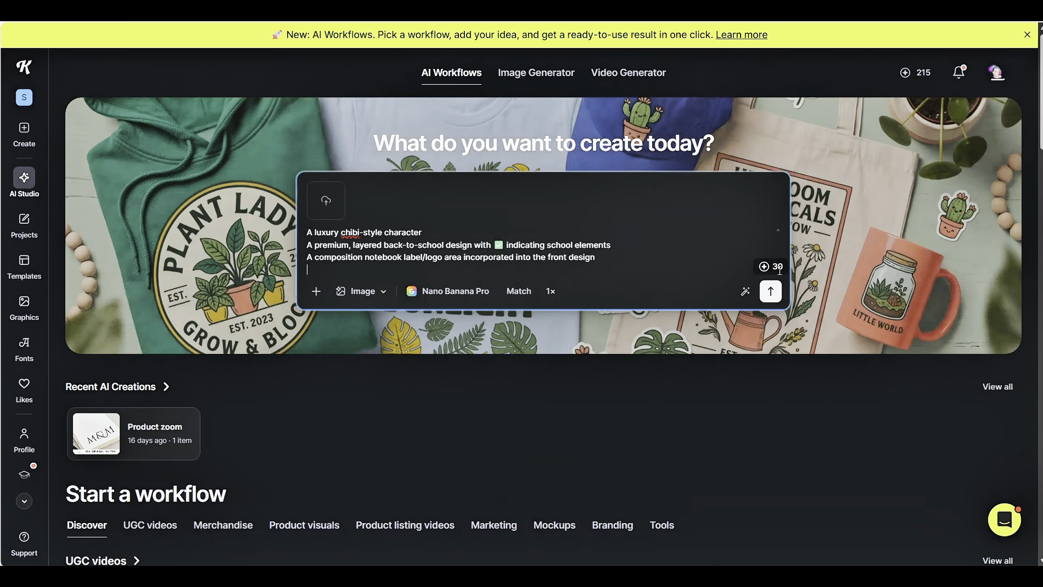
left_click(770, 292)
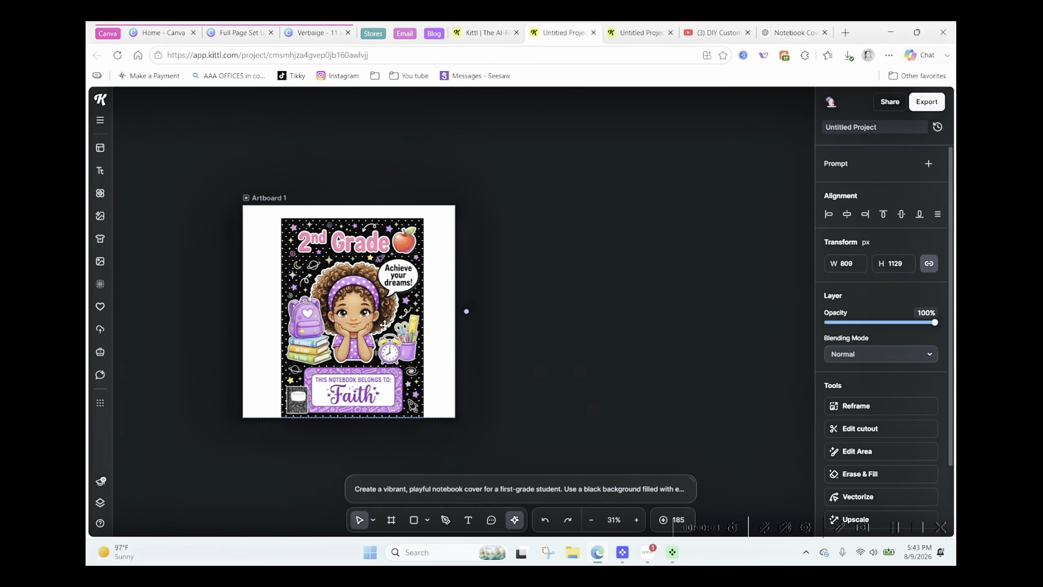
Shift the generated 2nd Grade cover image slightly upward on the artboard
left_click(384, 325)
left_click_drag(374, 371, 376, 364)
left_click(715, 363)
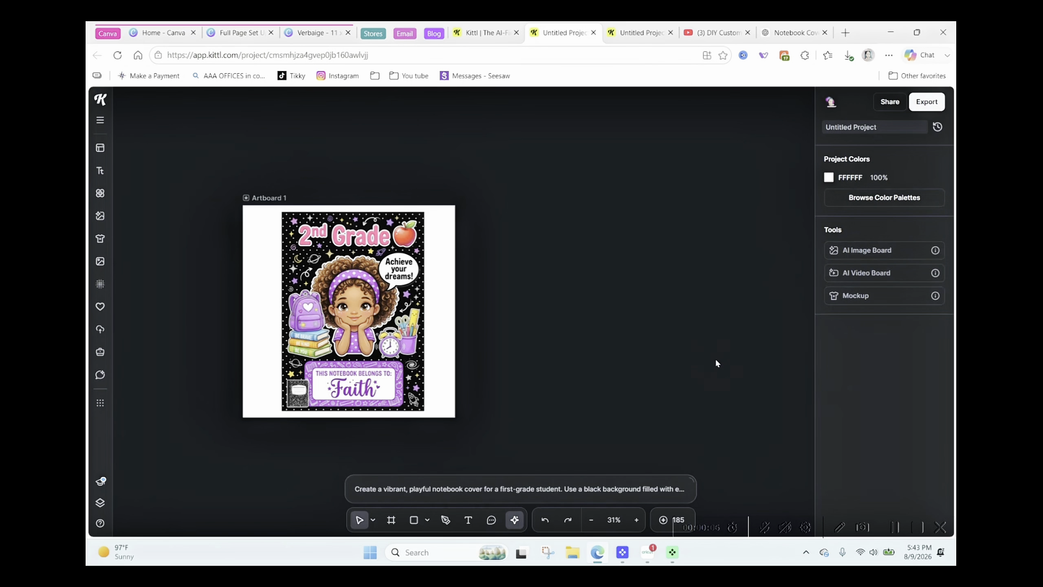
Duplicate the cover image, place the copy beside the artboard and enlarge it to 1238 by 1728 px
left_click(352, 306)
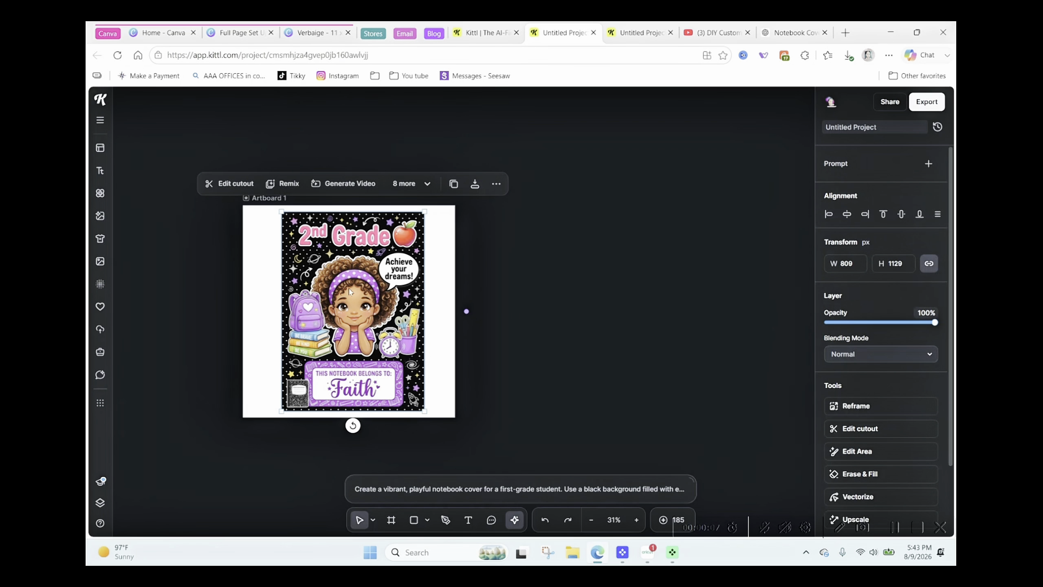
left_click(497, 184)
left_click(520, 256)
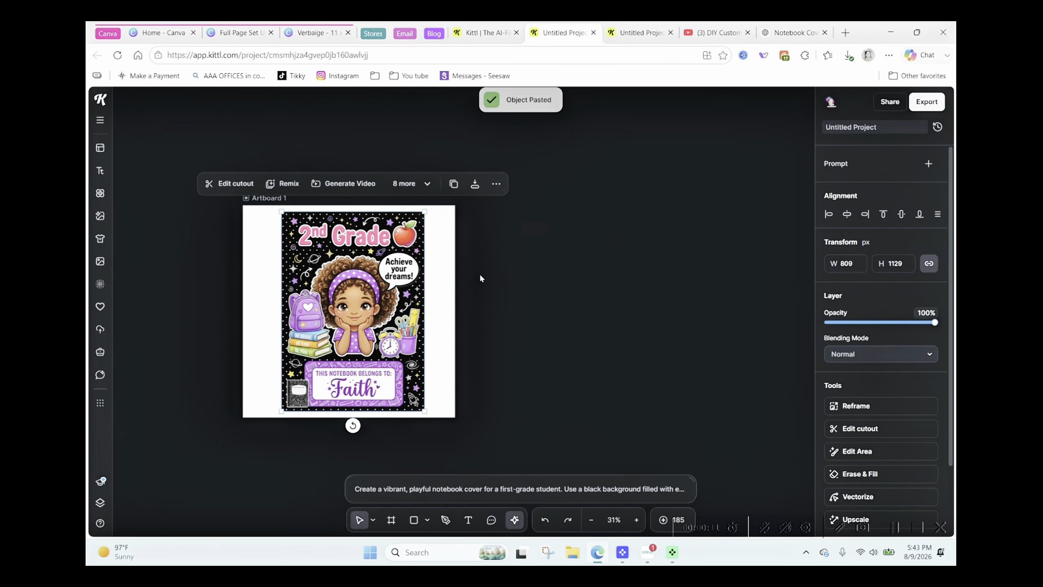
left_click_drag(384, 299, 569, 225)
left_click_drag(612, 341, 685, 448)
key("ctrl+plus")
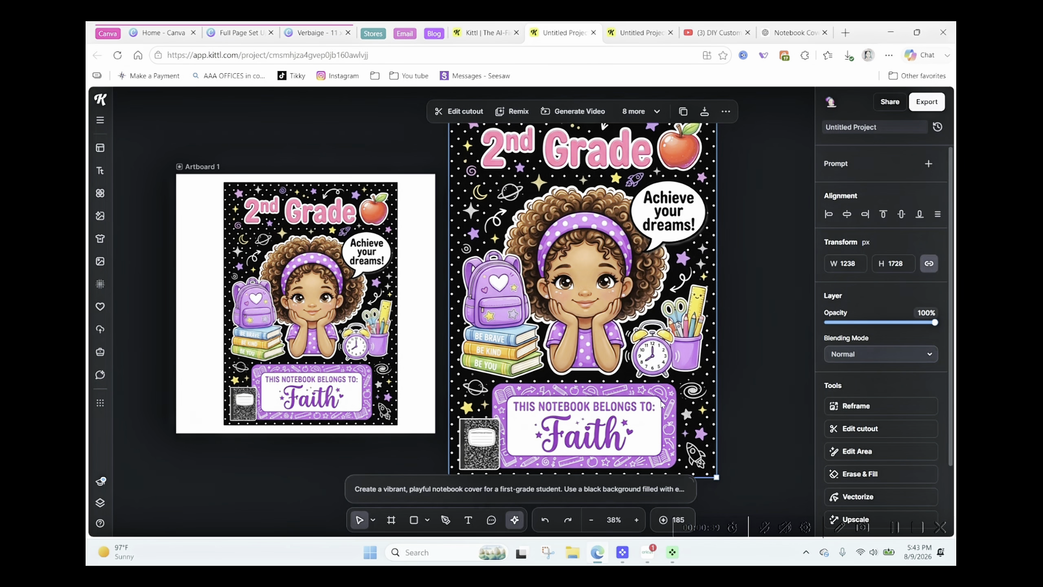
Edit the cover prompt so the "2nd Grade" heading is described as bold pink bubble text
left_click(454, 488)
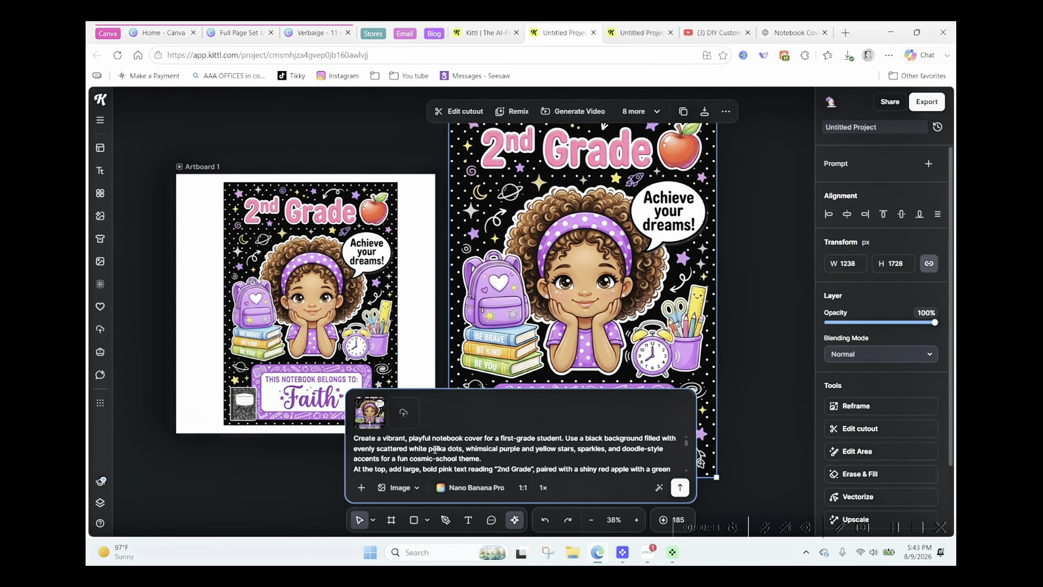
left_click(456, 469)
type("bubble")
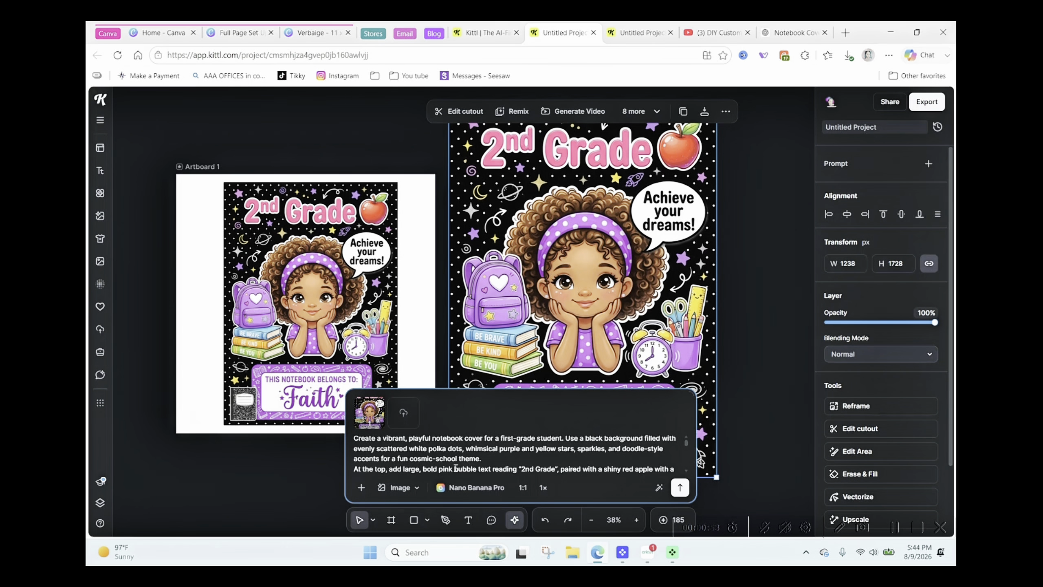
Remove the prompt's last line about a composition notebook label/logo area incorporated into the front design
scroll(583, 463, "down", 5)
scroll(582, 463, "down", 5)
scroll(582, 463, "down", 4)
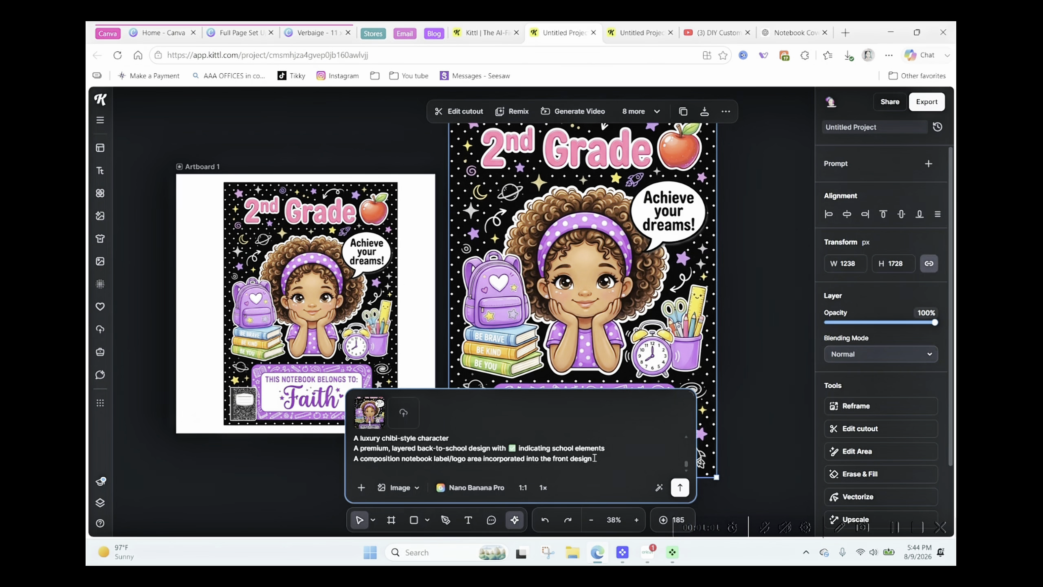
left_click_drag(597, 458, 354, 459)
key("BackSpace")
Change the alarm clock's color in the prompt from purple to pink
scroll(538, 454, "up", 5)
scroll(538, 453, "up", 2)
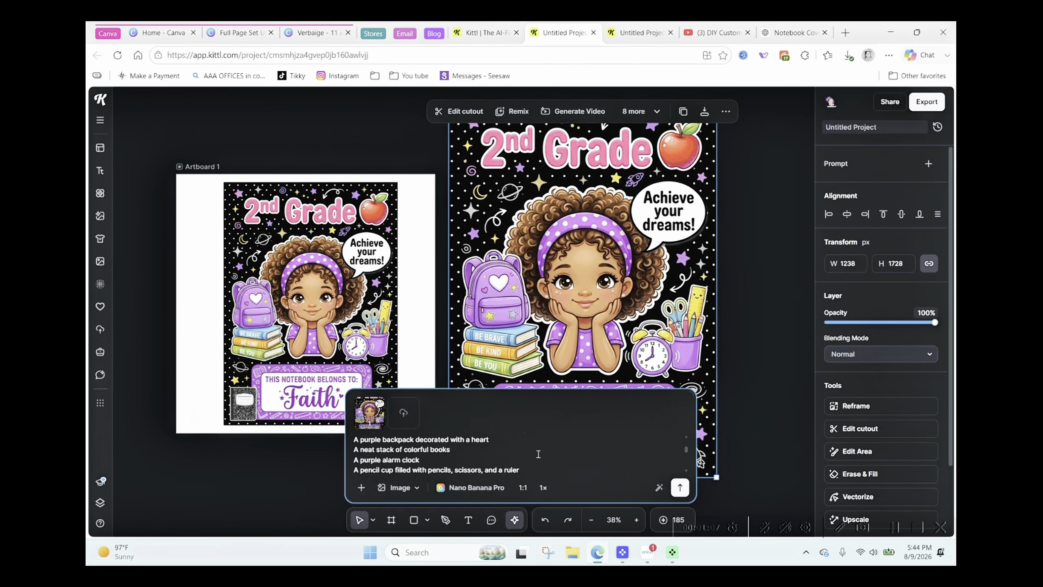
double_click(379, 458)
left_click_drag(382, 459, 357, 459)
key("BackSpace")
type("pink")
scroll(517, 442, "up", 5)
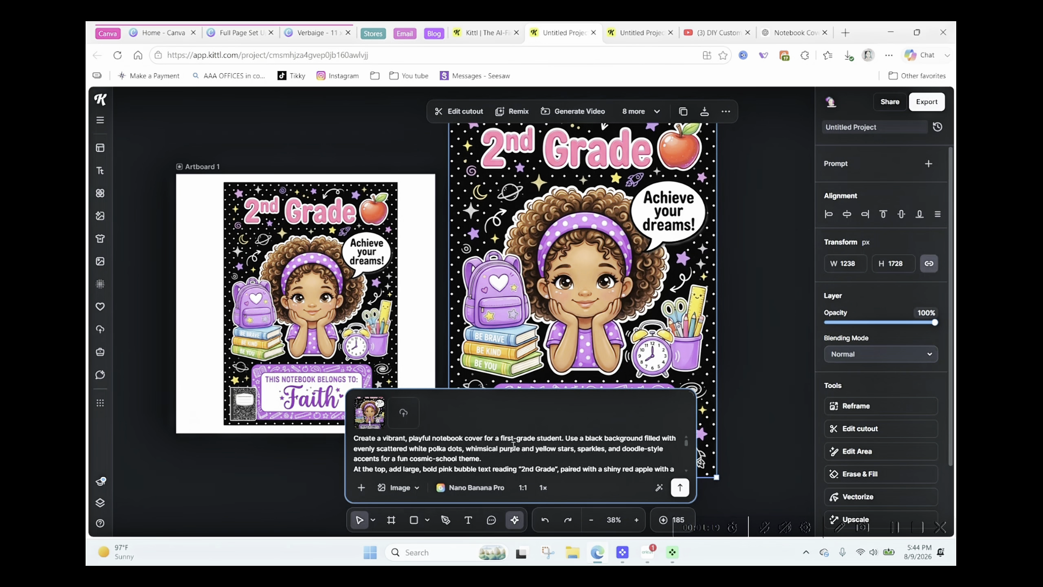
scroll(517, 442, "down", 2)
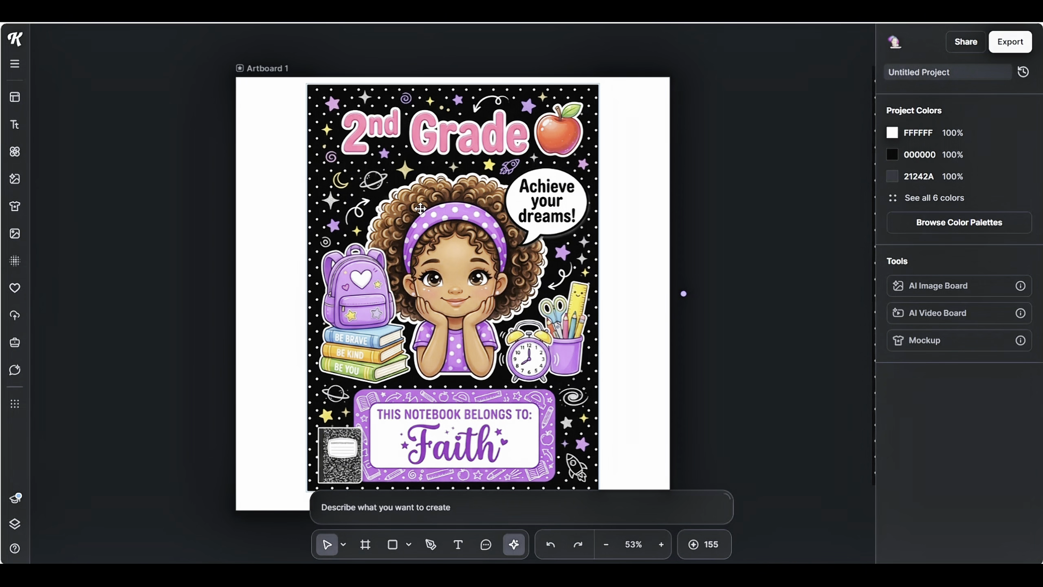
Nudge the cover image slightly to the right and remove the speech bubble's text with Erase & Fill
left_click(542, 199)
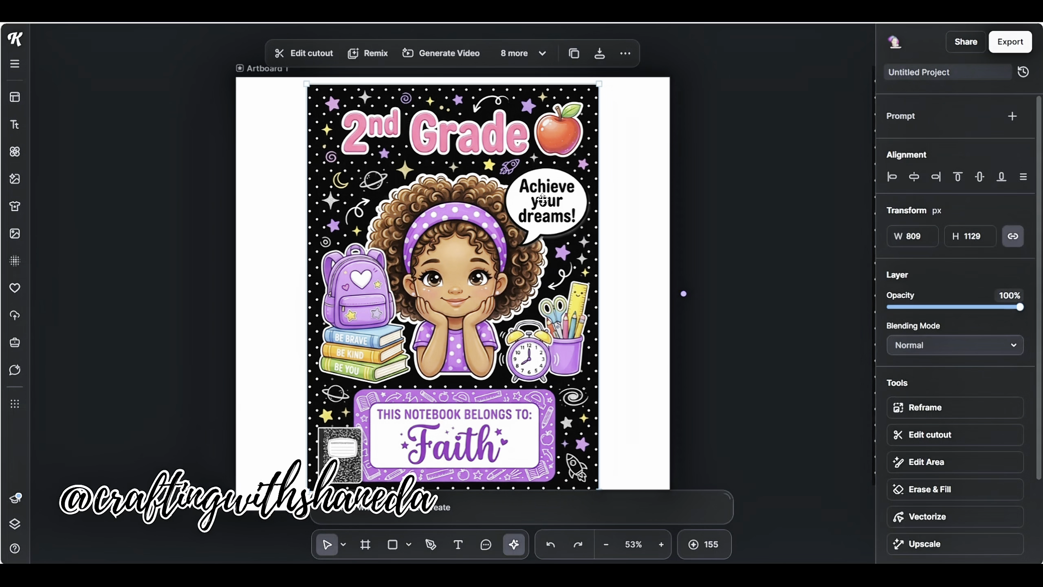
left_click_drag(445, 203, 465, 205)
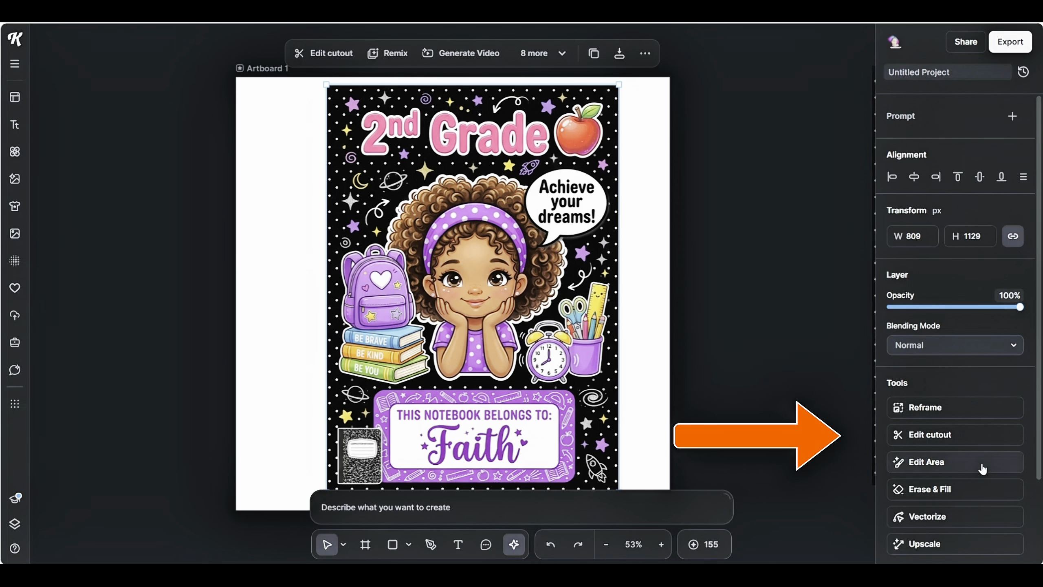
left_click(943, 491)
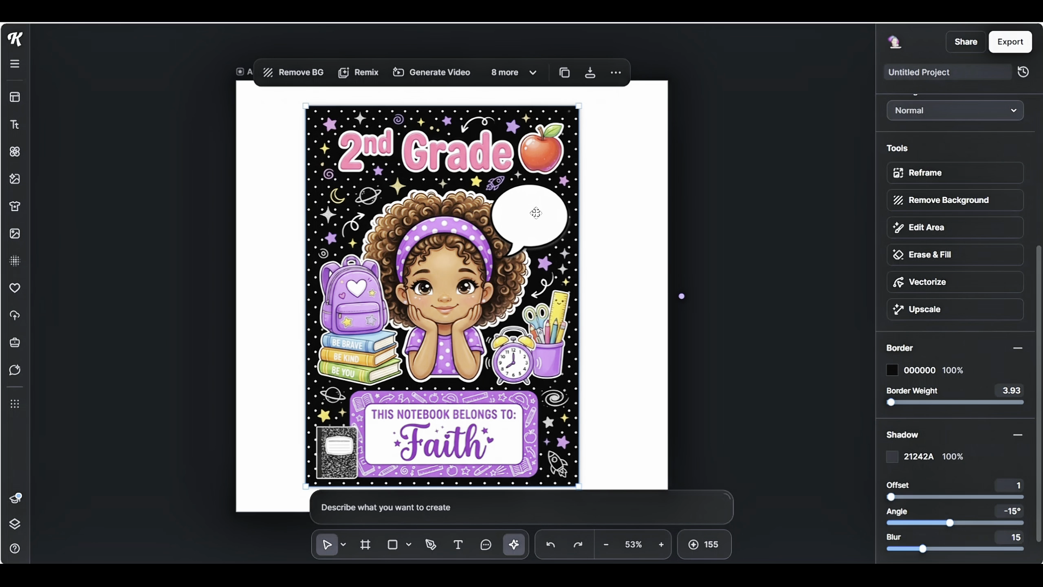
Browse the ready-made text styles, add the decorated "Blue Sign" text and move it onto the empty speech bubble
left_click(9, 125)
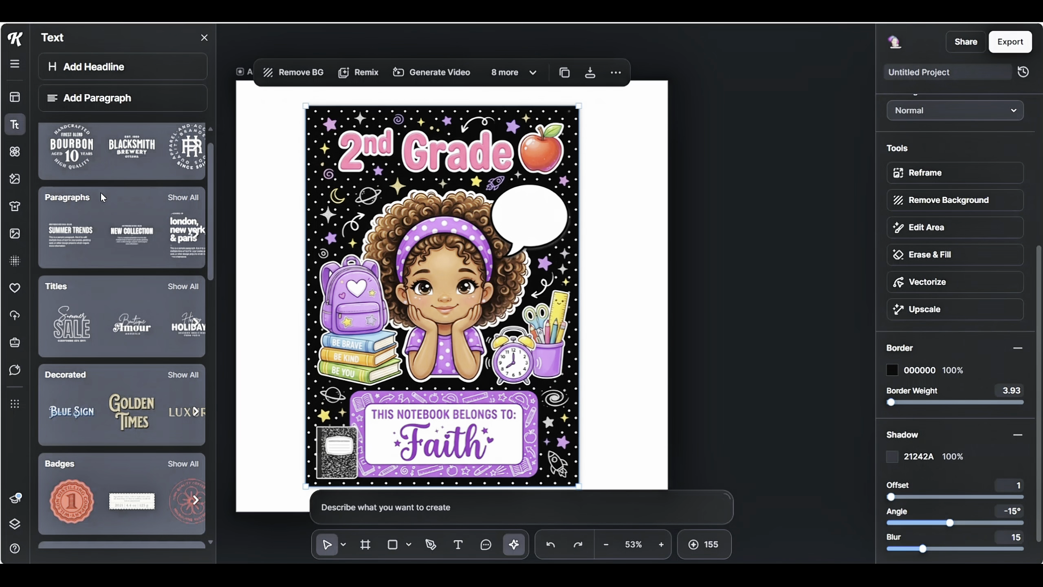
scroll(105, 205, "down", 8)
scroll(107, 225, "down", 10)
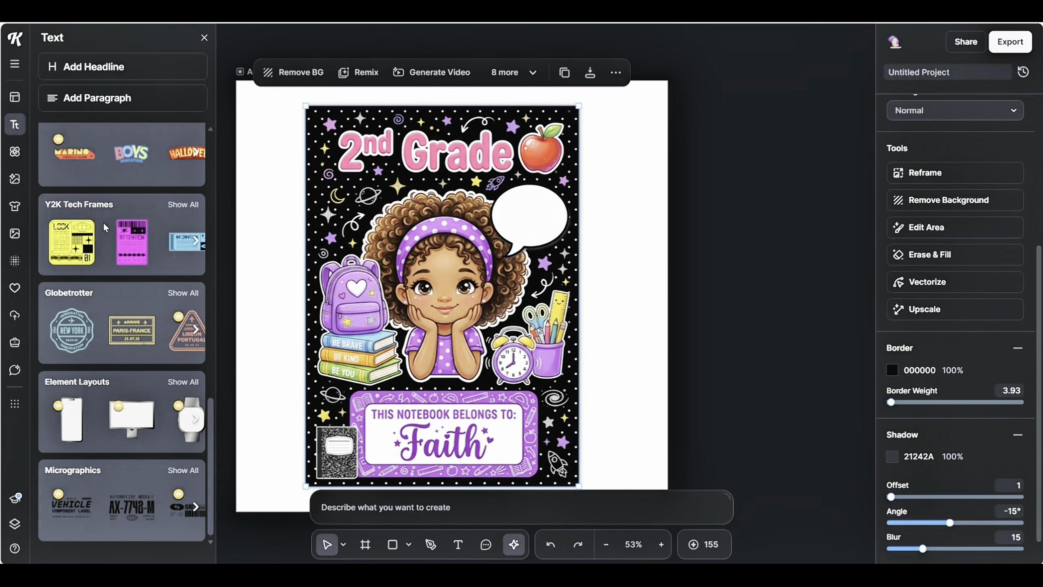
scroll(104, 222, "up", 5)
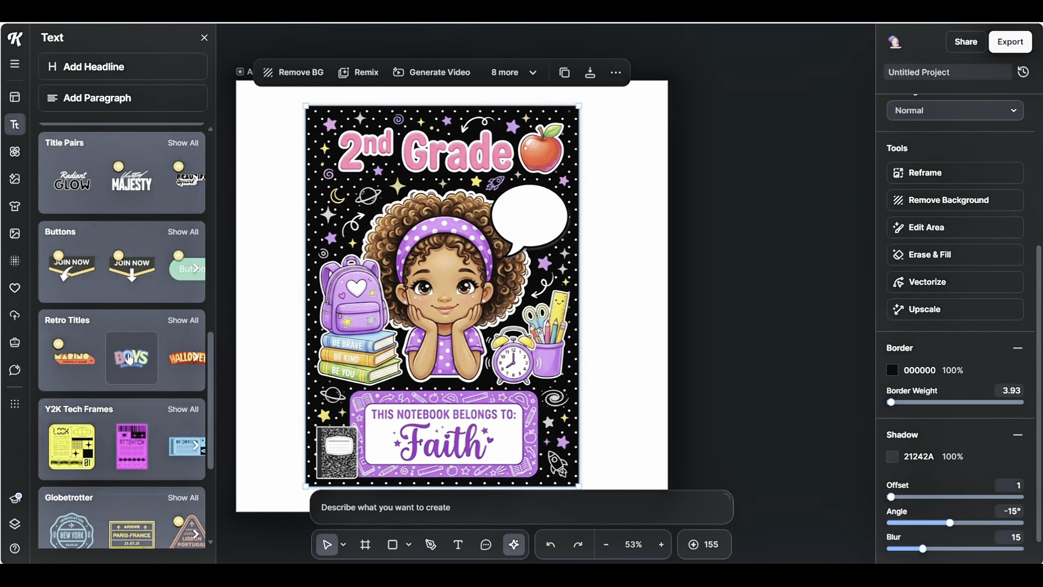
scroll(91, 337, "up", 10)
left_click(72, 302)
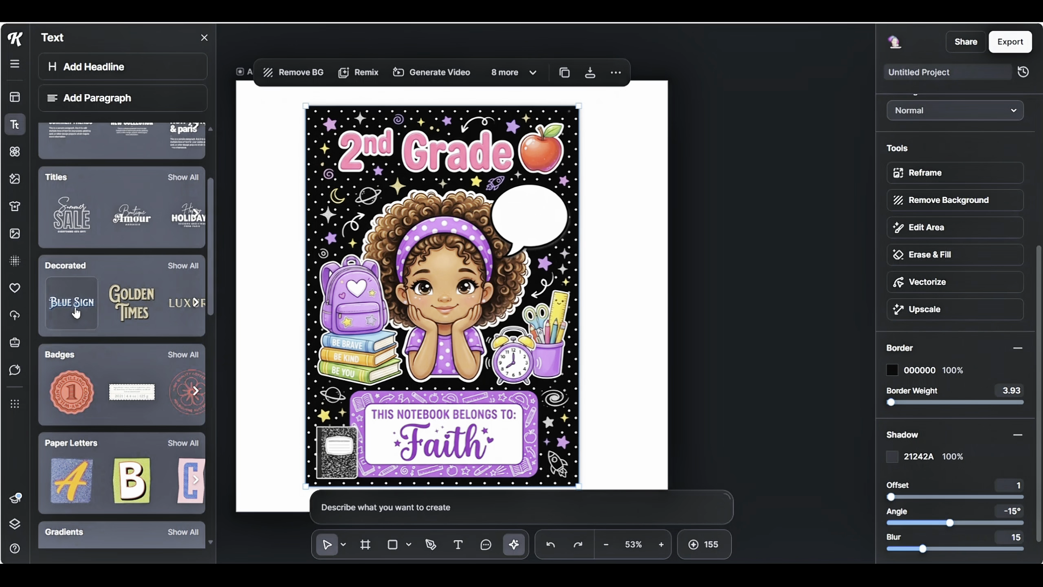
mouse_move(429, 300)
left_mouse_down()
mouse_move(513, 238)
mouse_move(566, 233)
left_mouse_up()
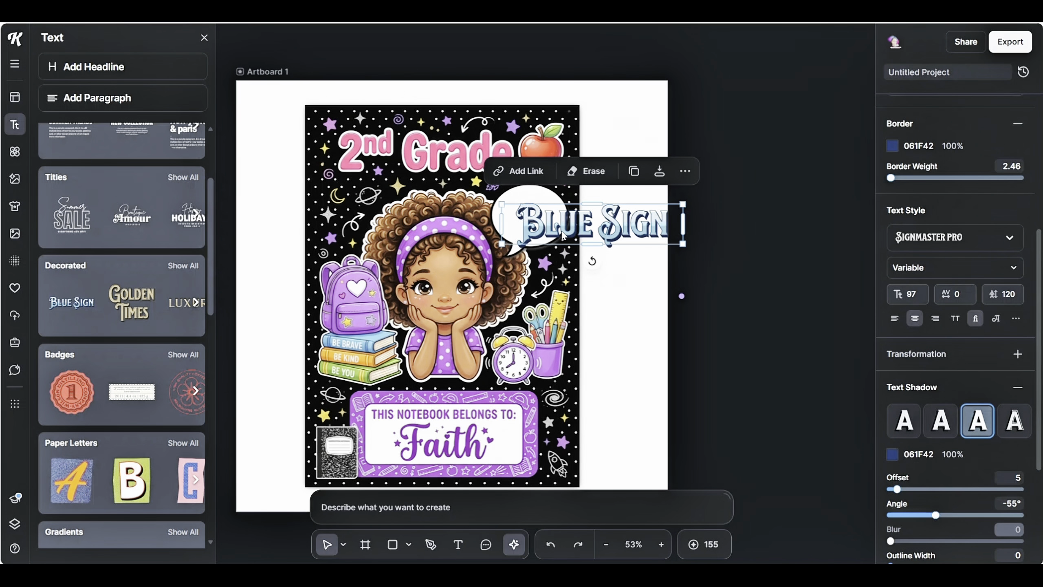
left_click(204, 37)
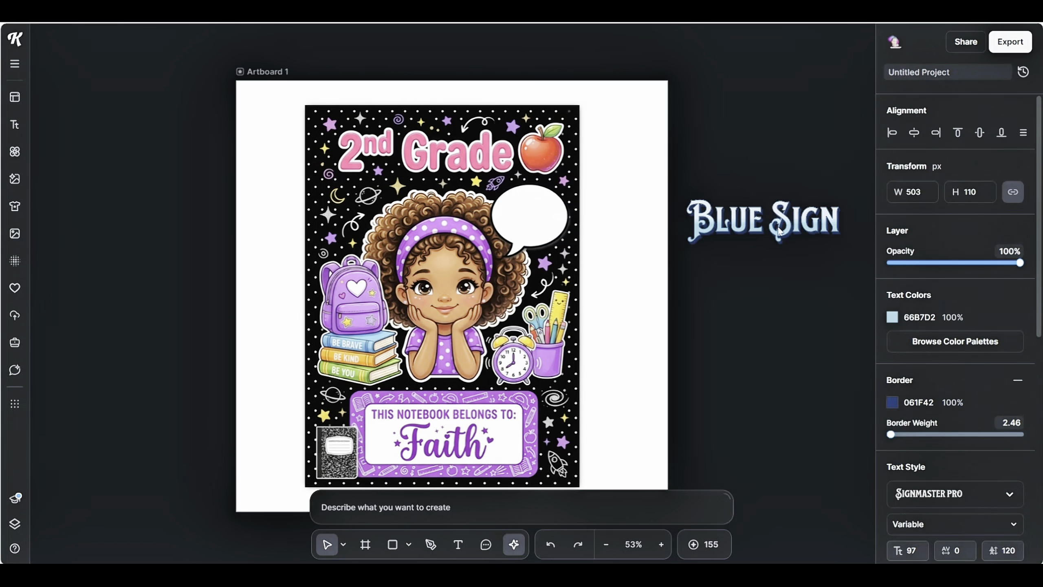
Try the Custom, Distort, Circle, Angle, Arch, Rise, Wave and Flag transformations on the "Blue Sign" text
scroll(944, 246, "down", 8)
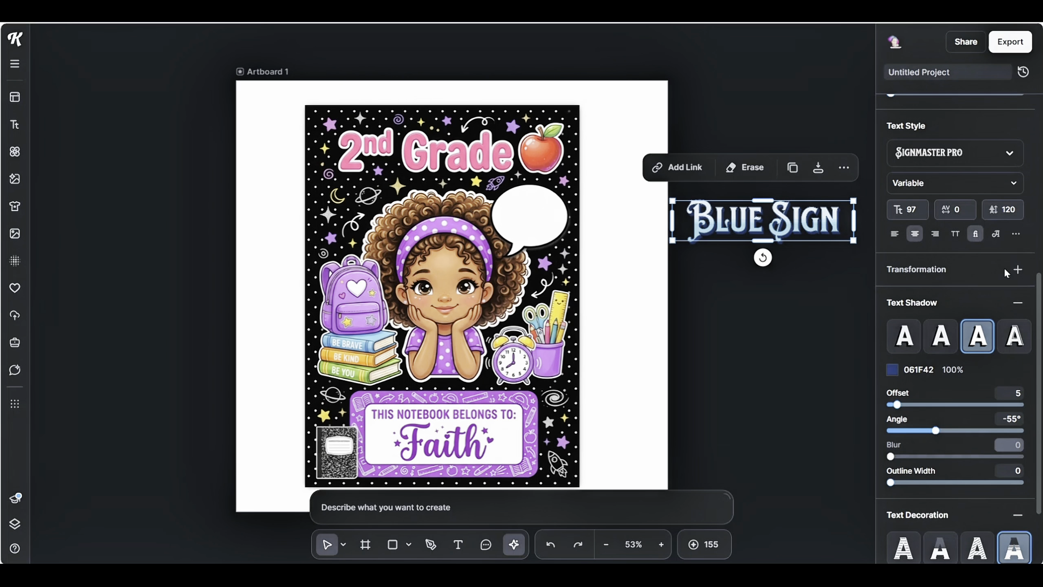
left_click(1018, 270)
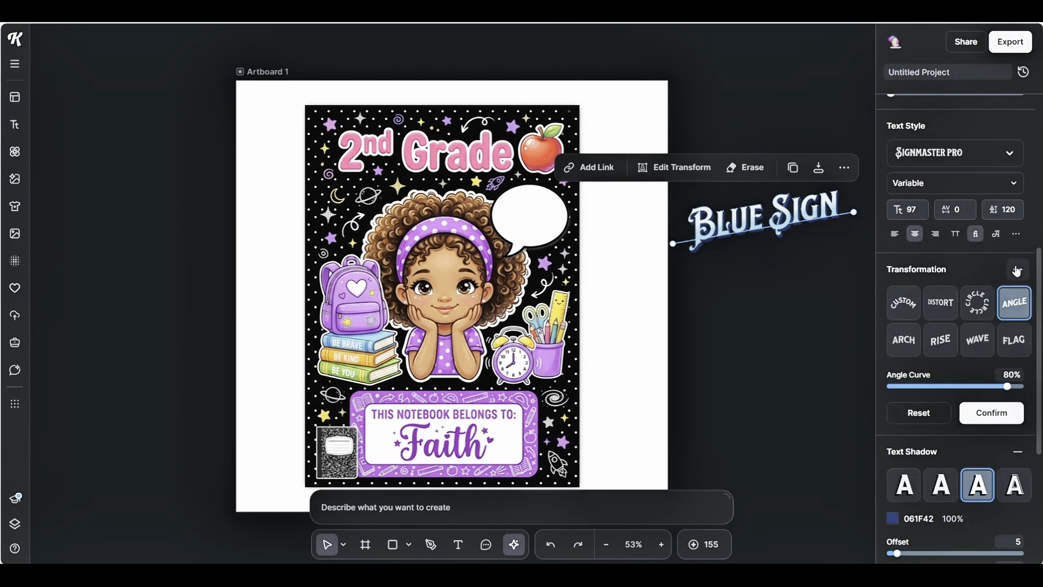
left_click(908, 310)
left_click(947, 306)
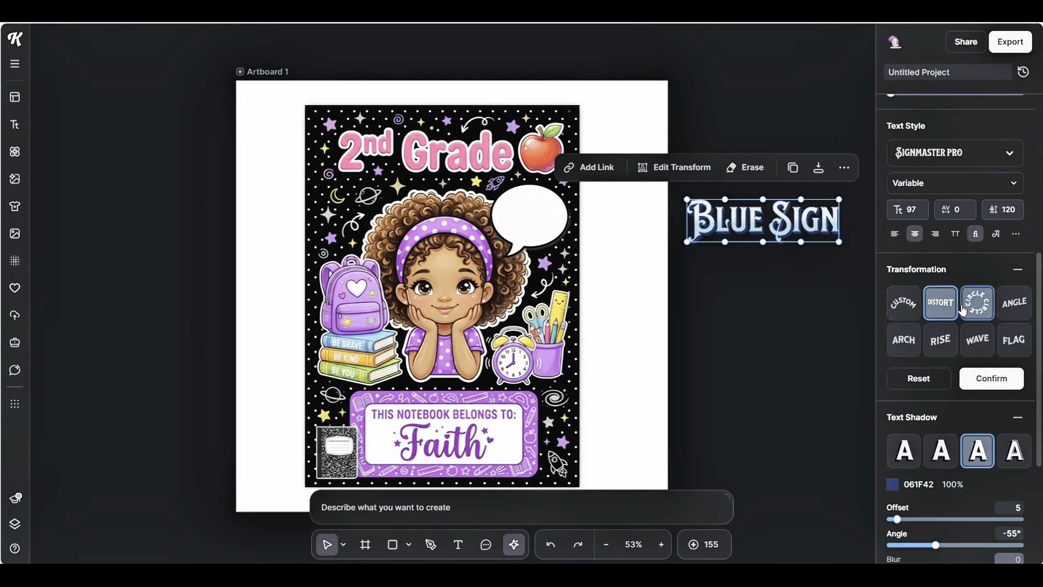
left_click(971, 306)
left_click(1012, 309)
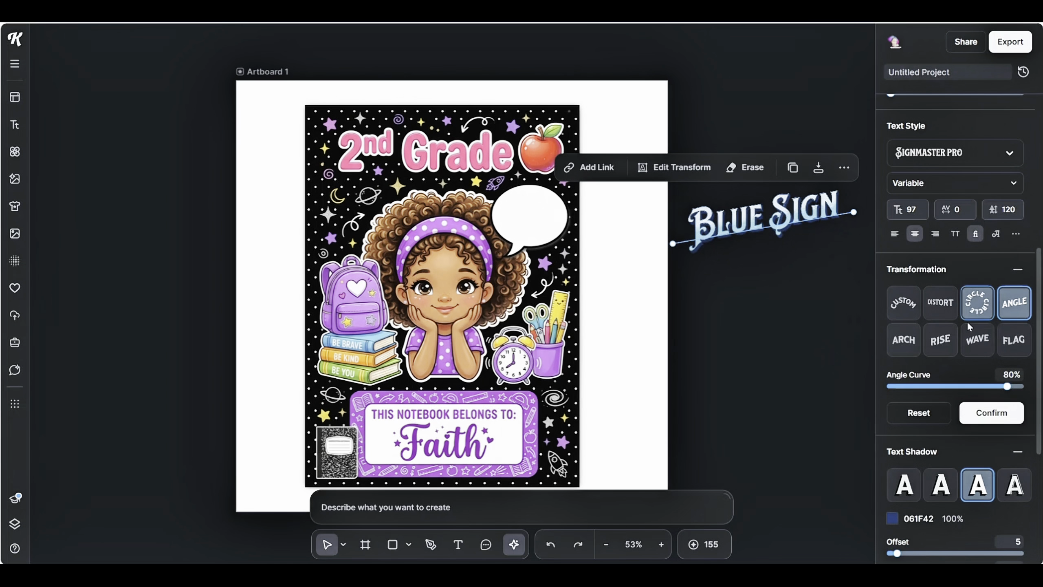
left_click(906, 345)
left_click(947, 344)
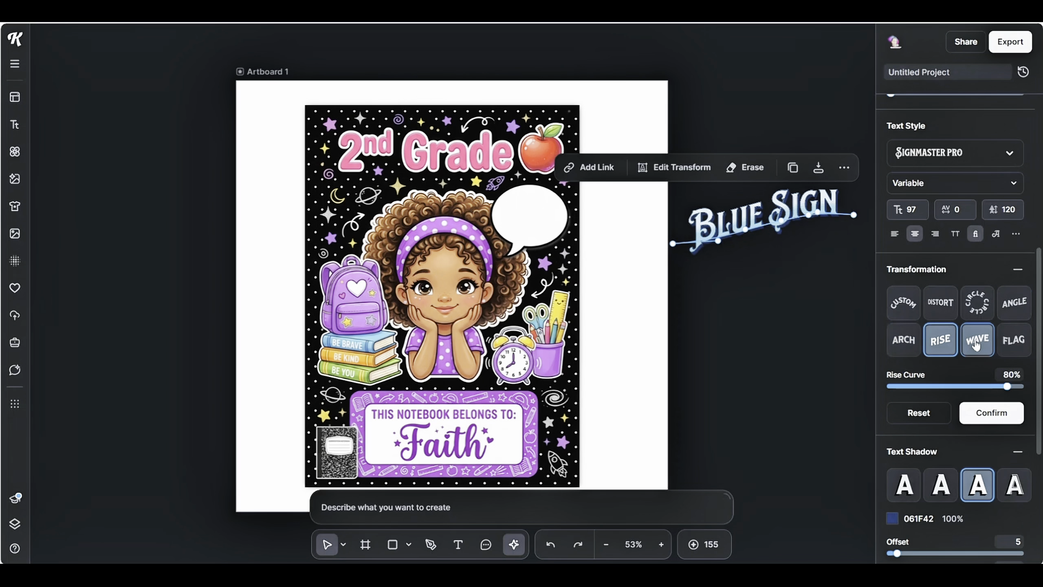
left_click(978, 340)
left_click(1013, 340)
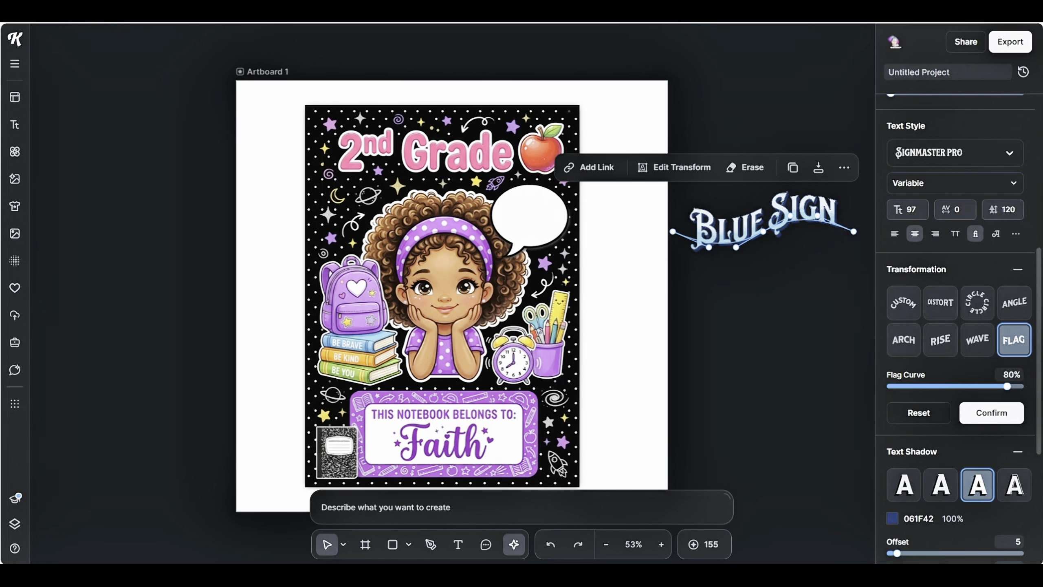
left_click(620, 196)
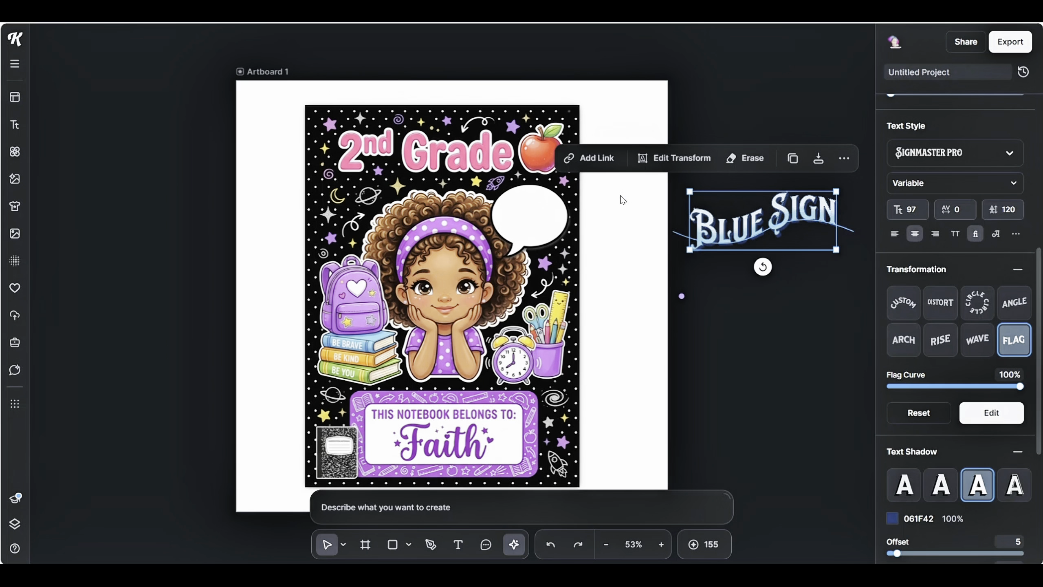
Undo the transformations tried on the "Blue Sign" text
key("ctrl+z")
key("ctrl+z")
key("ctrl+z")
key("ctrl+z")
key("ctrl+z")
key("ctrl+z")
key("ctrl+z")
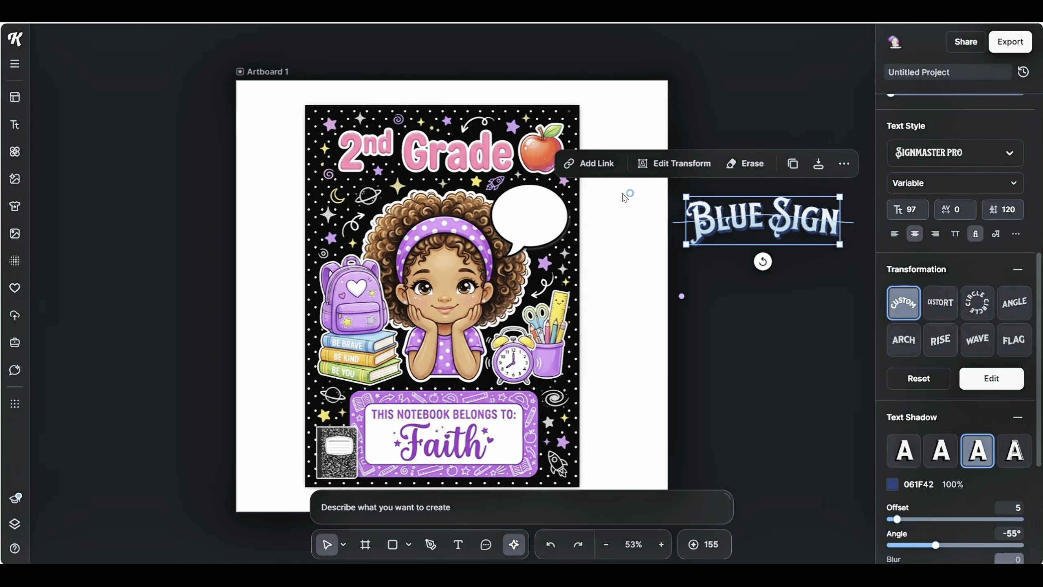
key("ctrl+z")
key("ctrl+z")
key("ctrl+z")
key("ctrl+z")
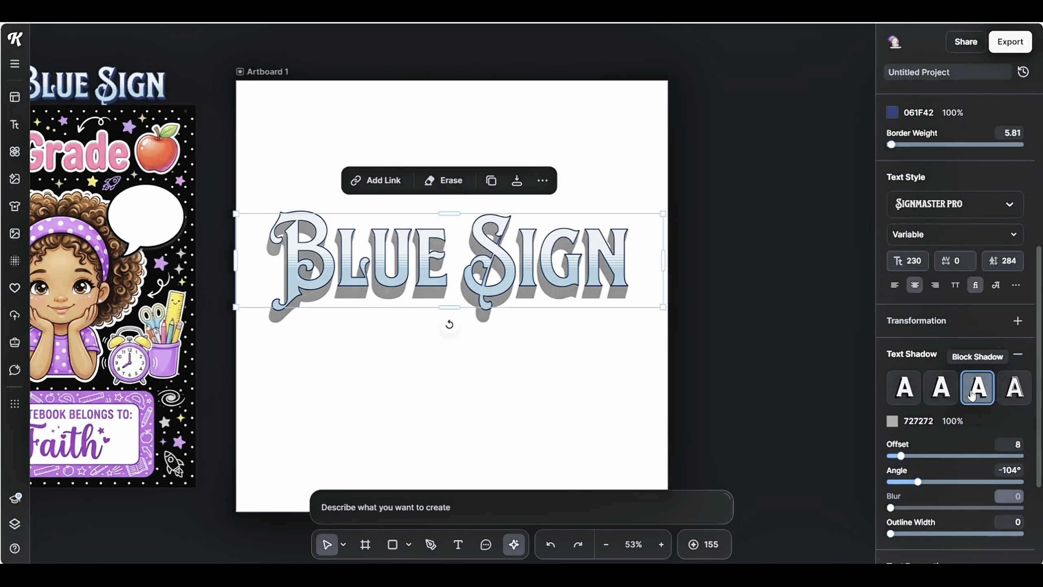
Try the fourth text shadow style on the large "Blue Sign" text with an offset of 9, and test its outline width
left_click(1013, 389)
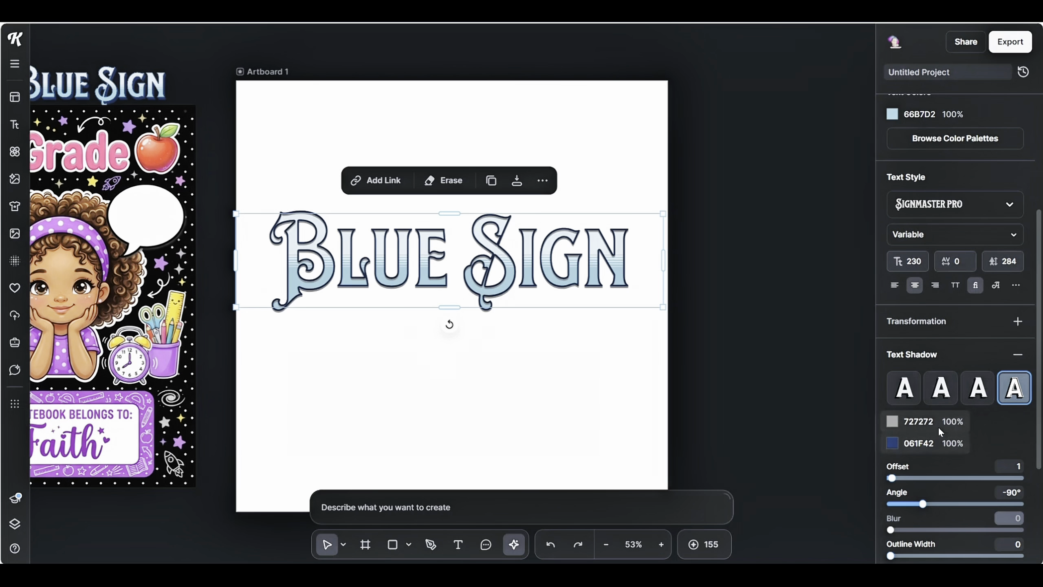
scroll(939, 427, "down", 4)
mouse_move(891, 310)
left_mouse_down()
mouse_move(972, 311)
mouse_move(899, 308)
left_mouse_up()
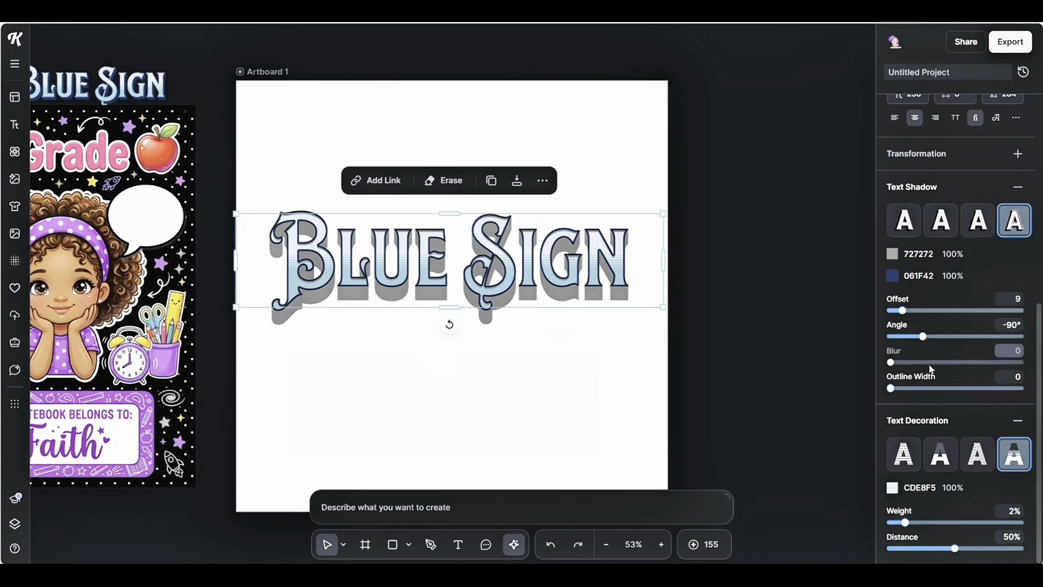
mouse_move(892, 389)
left_mouse_down()
mouse_move(1006, 390)
mouse_move(882, 392)
left_mouse_up()
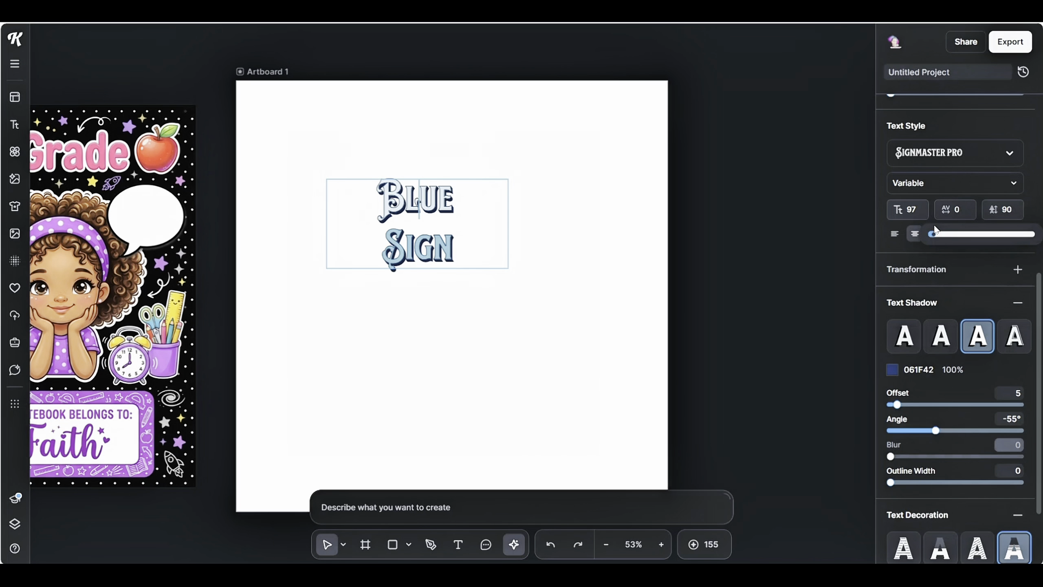
Set the line height of the "Blue Sign" text to 120
left_click(1014, 210)
key("BackSpace")
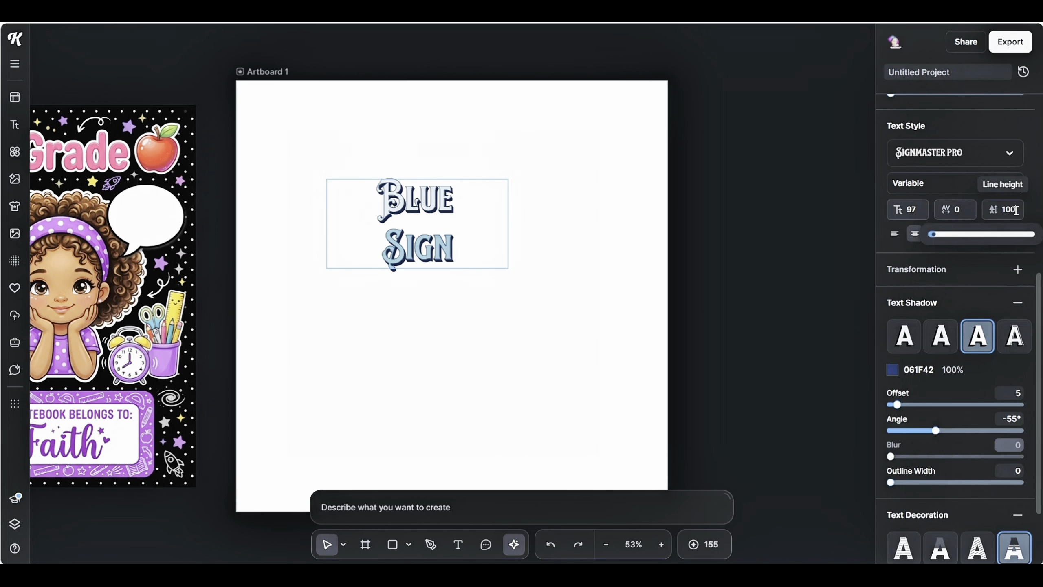
left_click(438, 204)
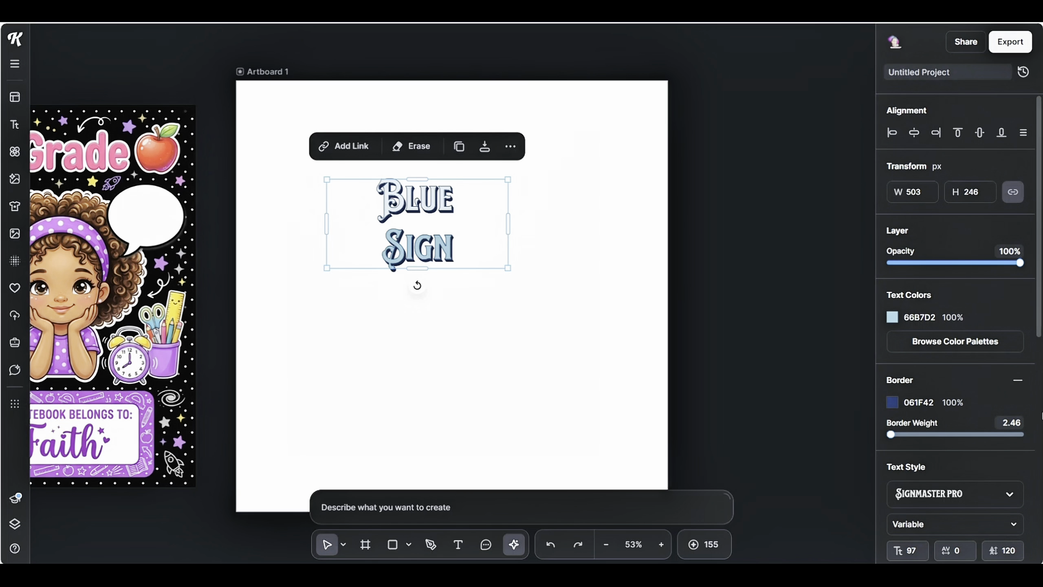
Enlarge the "Blue Sign" text to a font size of about 197 and centre it horizontally on the artboard
scroll(1016, 473, "down", 3)
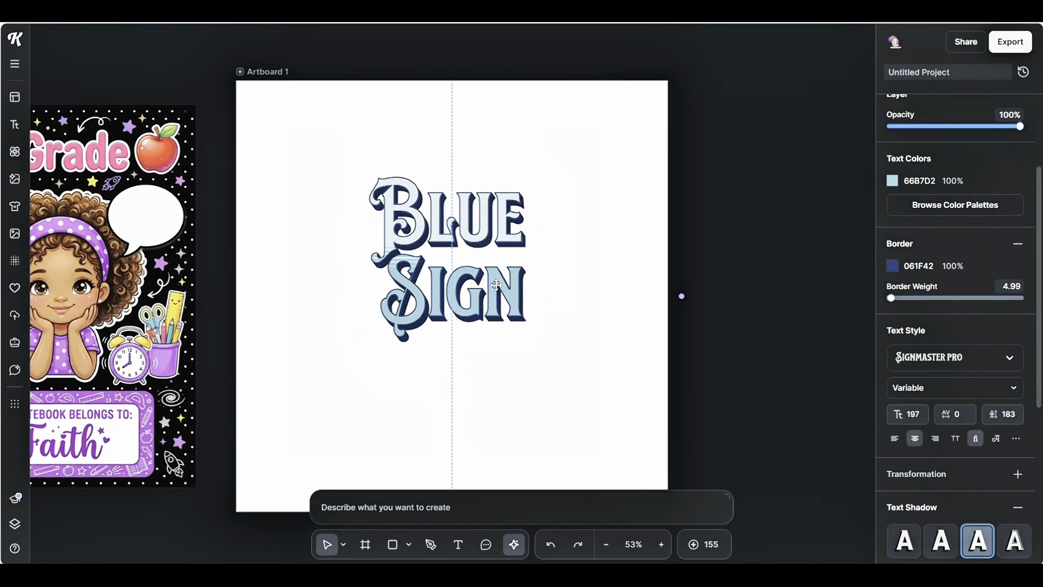
left_click_drag(634, 254, 461, 254)
left_click_drag(402, 287, 450, 281)
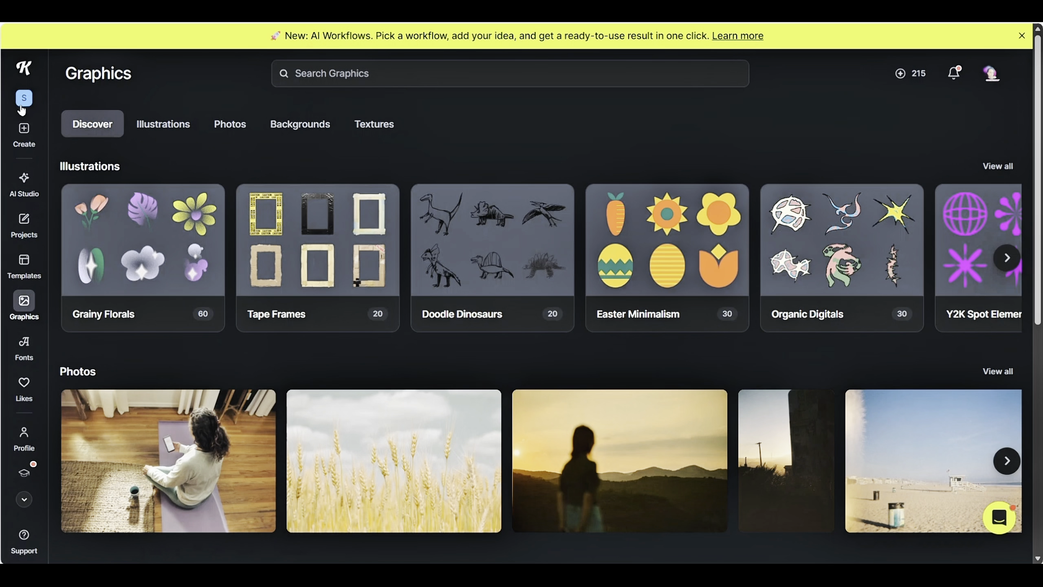
Add the Luxera font from the font library to the first Untitled Project and move its sample text below "Blue Sign"
left_click(24, 344)
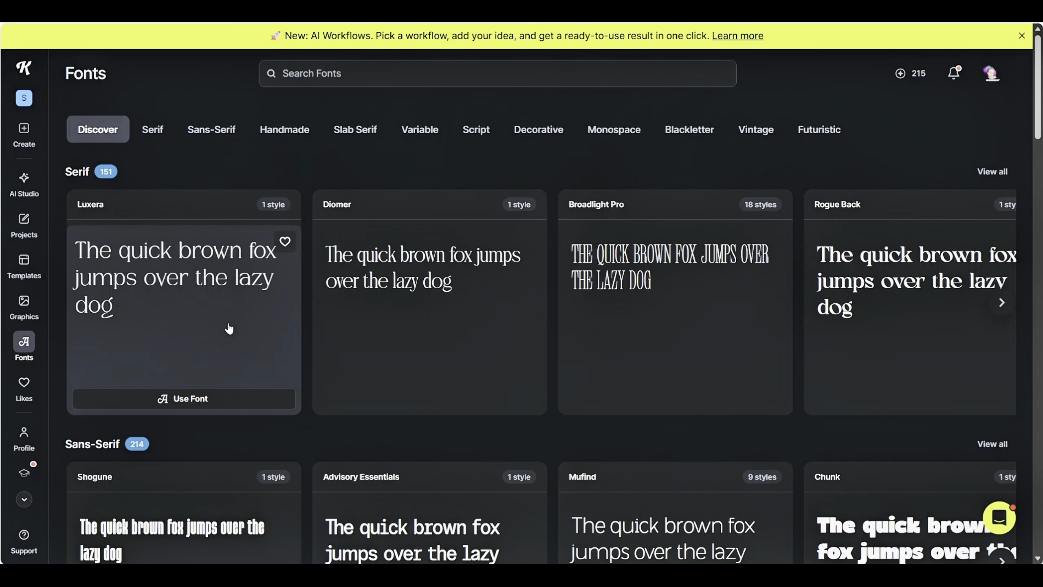
left_click(183, 398)
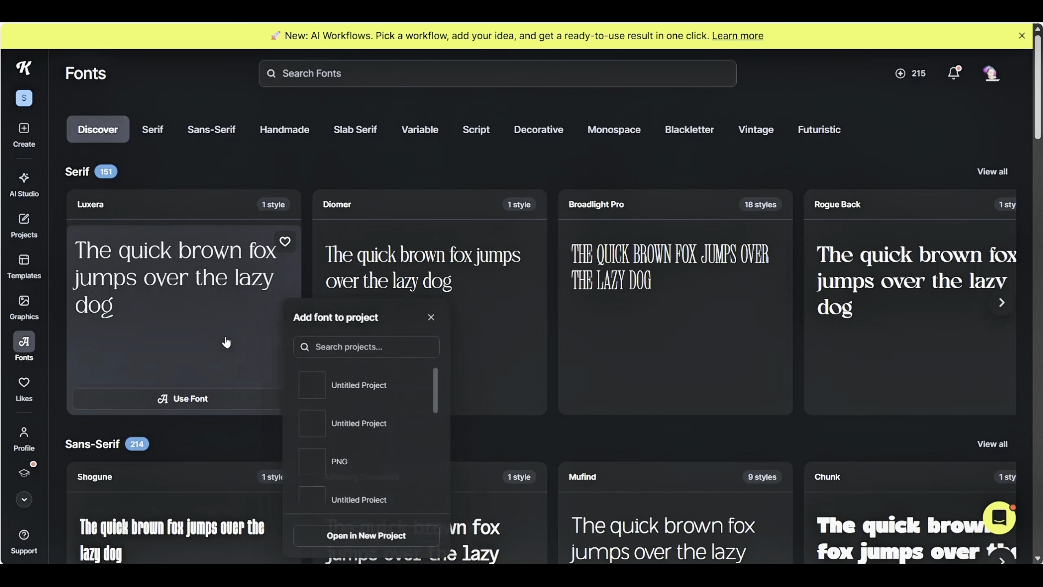
left_click(349, 386)
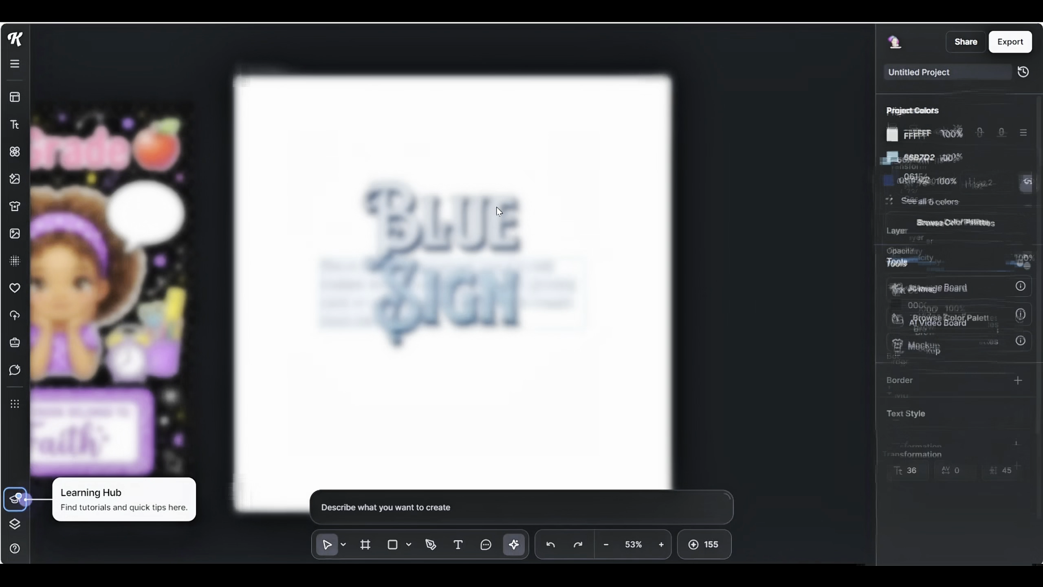
mouse_move(554, 300)
left_mouse_down()
mouse_move(558, 345)
mouse_move(542, 426)
mouse_move(534, 412)
mouse_move(527, 422)
mouse_move(530, 398)
left_mouse_up()
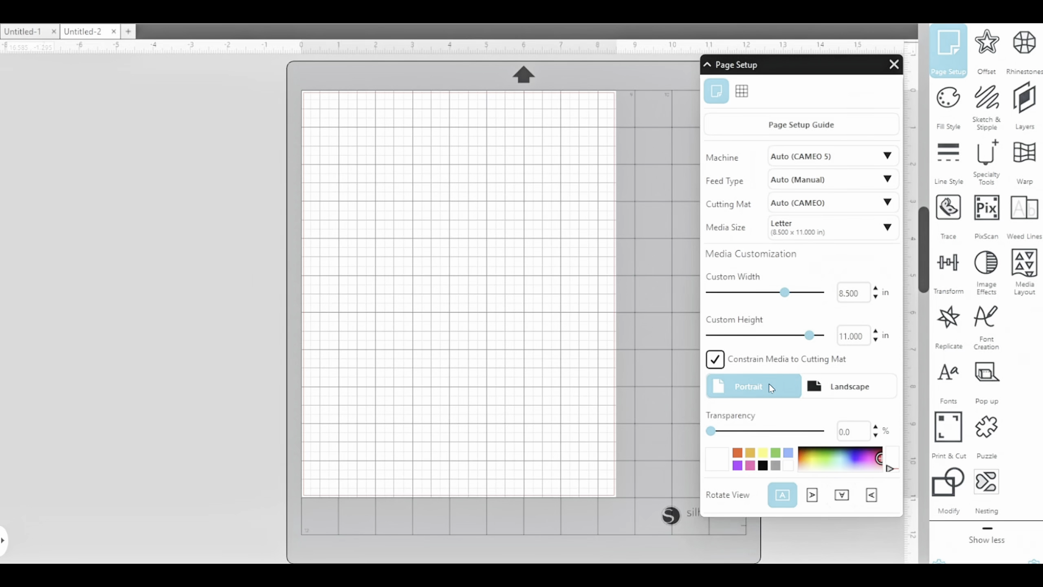
In Silhouette Studio, bring in the finished notebook cover image, scale it to 10 in tall and position it on the Letter page
left_click(5, 24)
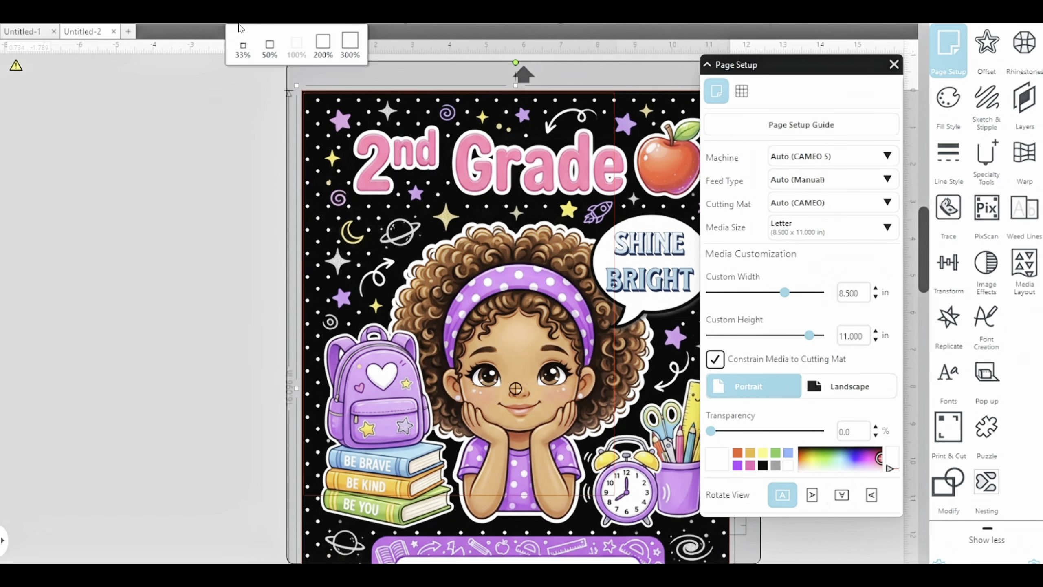
mouse_move(245, 28)
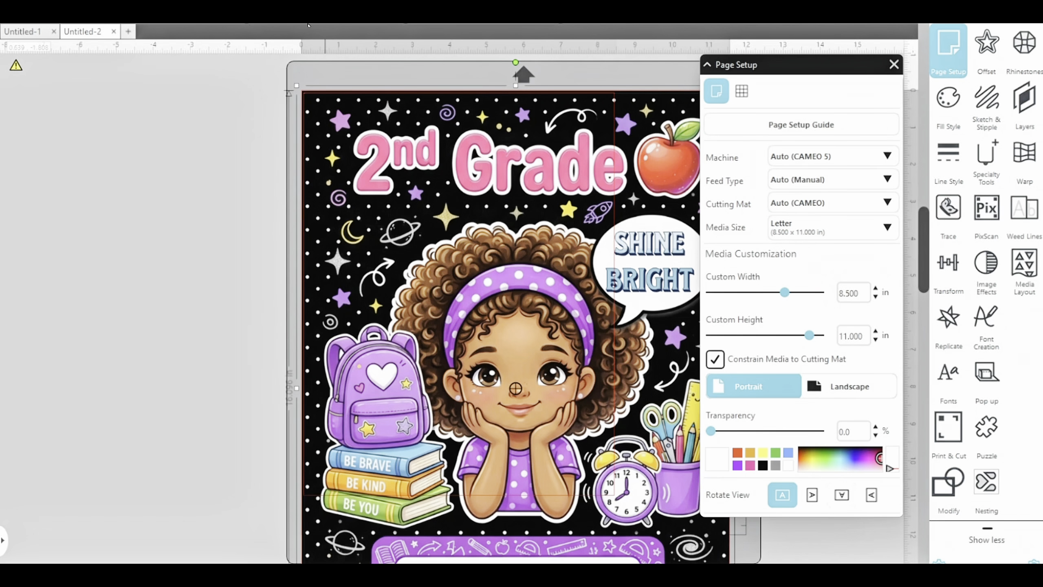
left_click(240, 144)
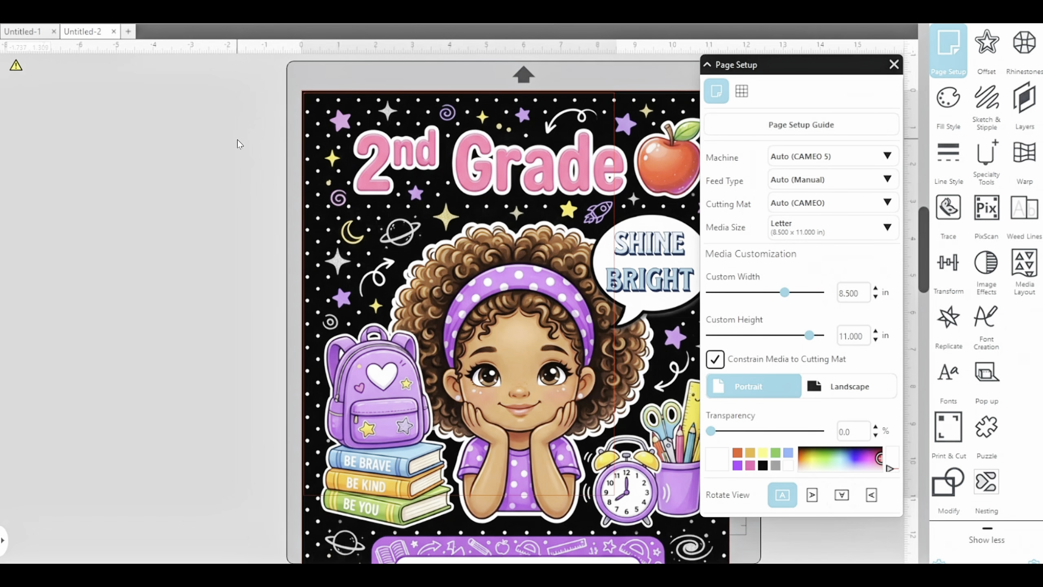
left_click(360, 137)
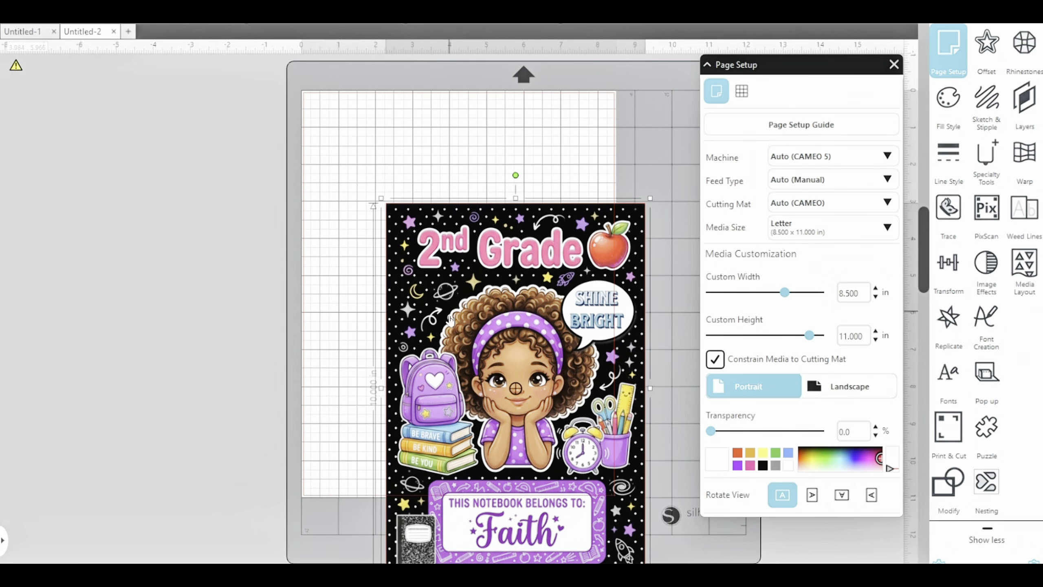
left_click_drag(483, 355, 427, 259)
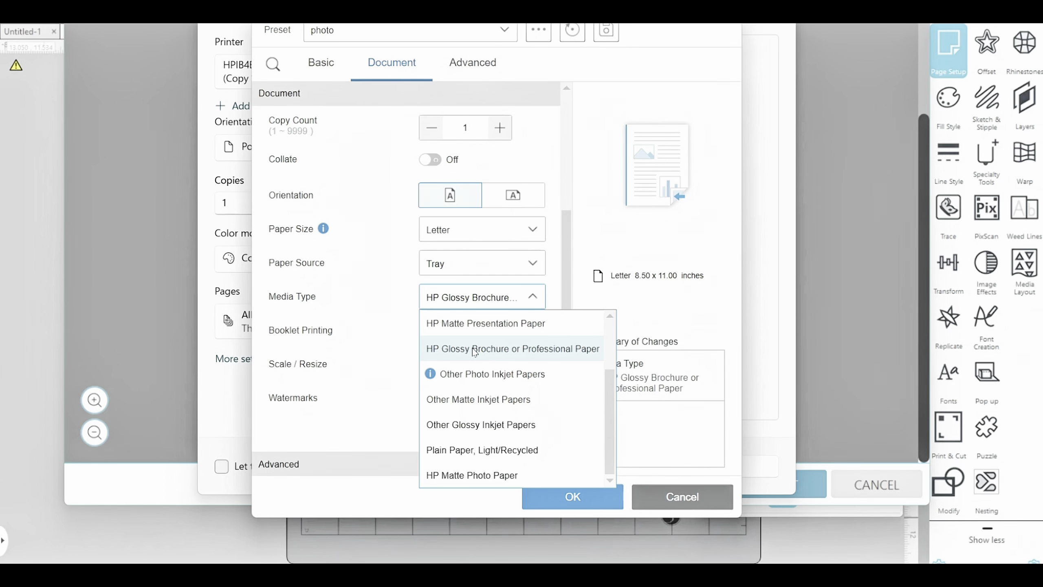
Try the HP Photo Papers media type in the printer's document preferences, and cancel out of the print dialogs
scroll(475, 352, "up", 3)
left_click(504, 341)
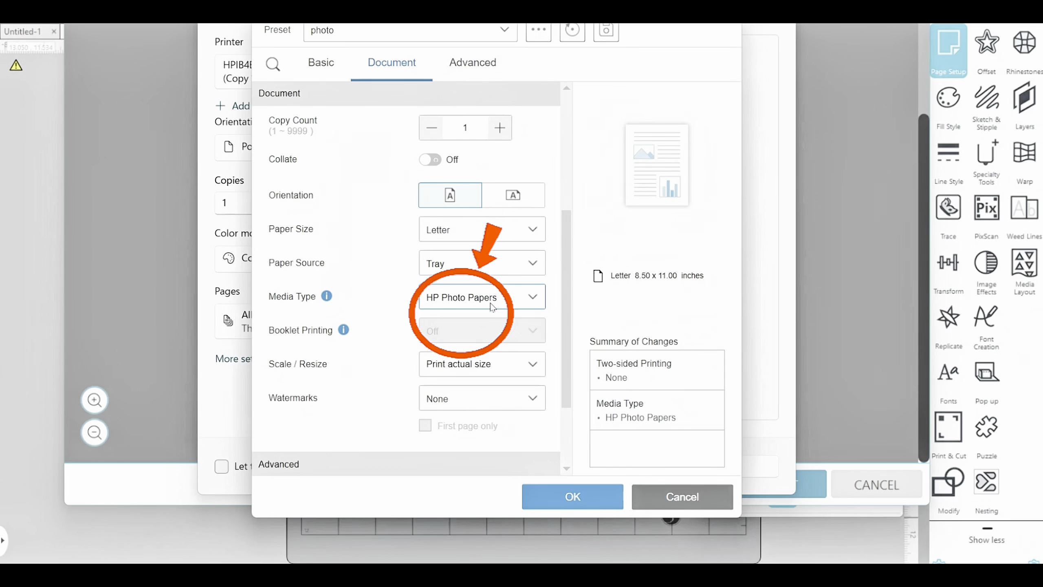
left_click(676, 495)
left_click(707, 466)
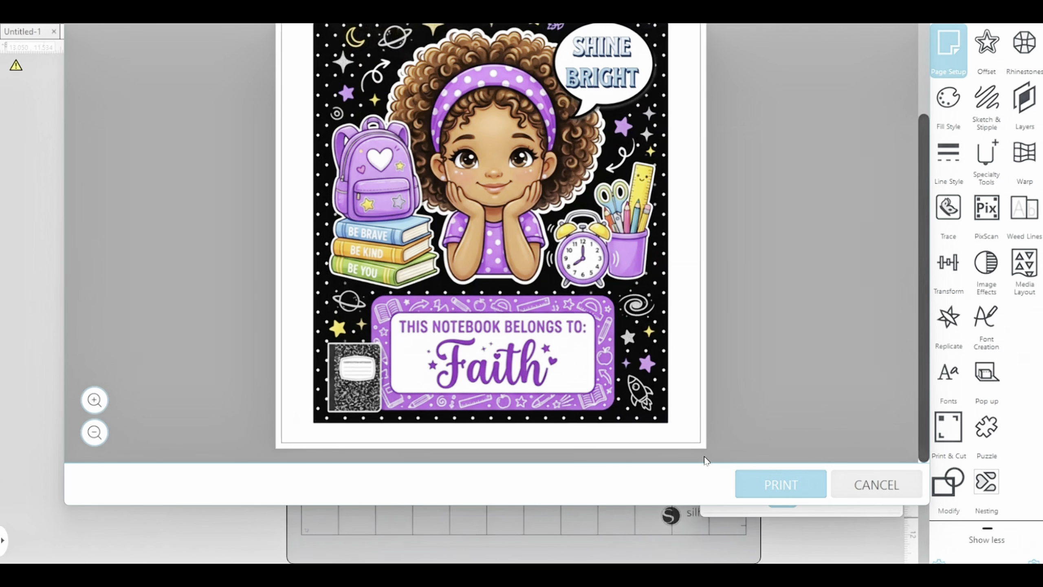
left_click(839, 484)
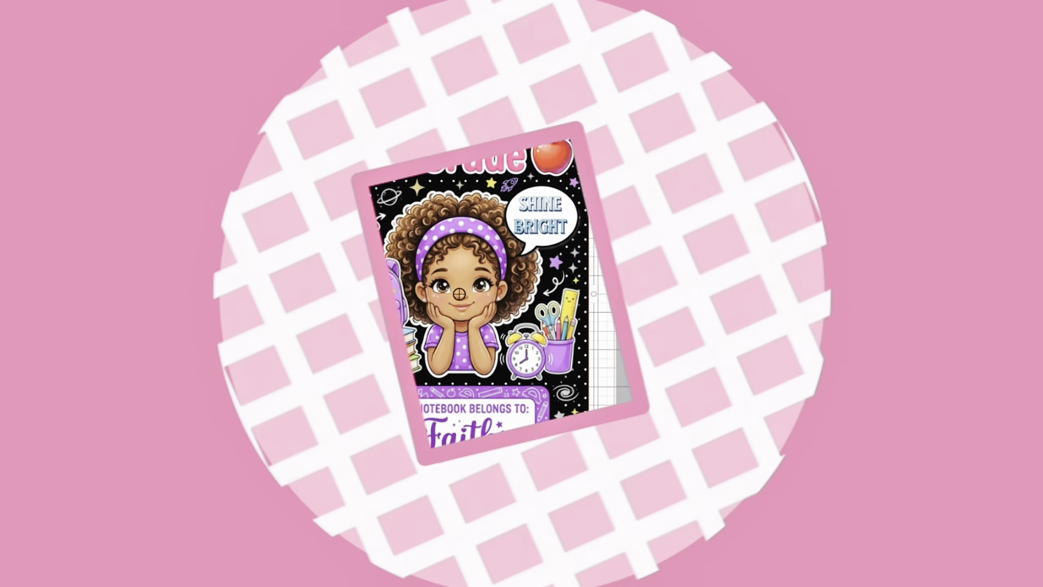